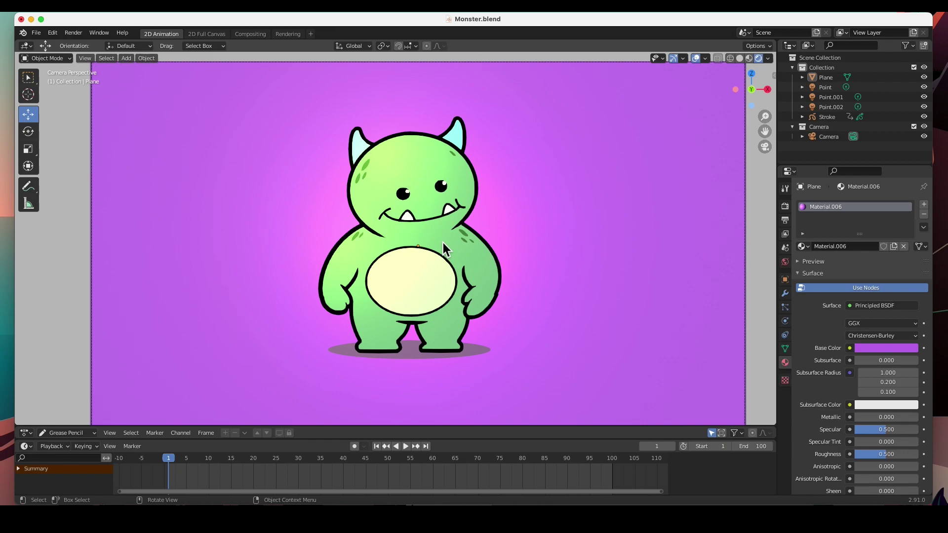
Try a red fill colour on the grease pencil monster's green body material and undo it
{"action": "left_click", "coordinate": [431, 173]}
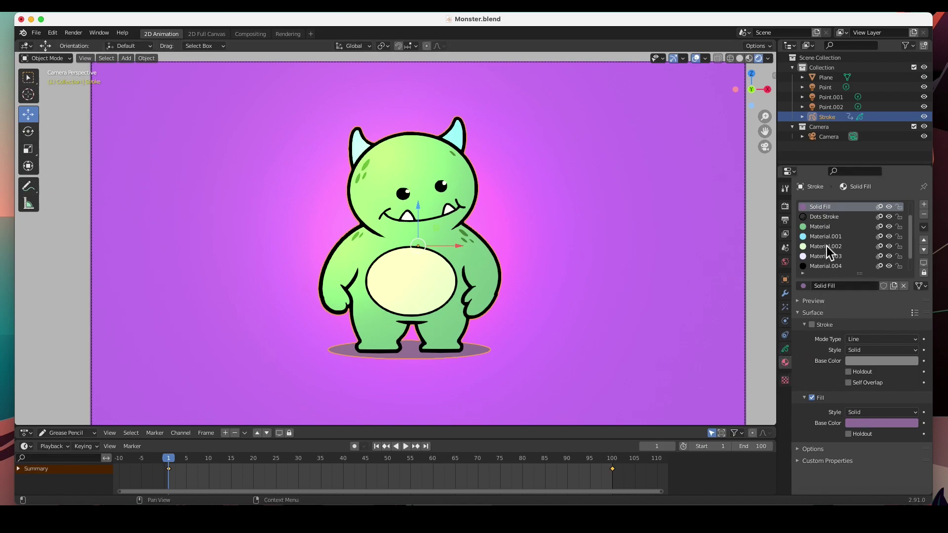
{"action": "left_click", "coordinate": [823, 227]}
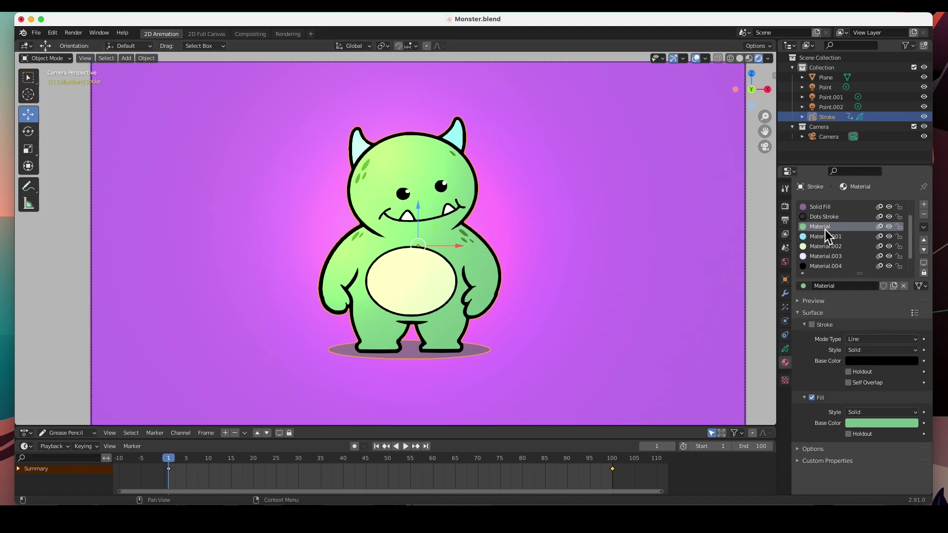
{"action": "left_click", "coordinate": [882, 424]}
{"action": "left_click_drag", "start_coordinate": [871, 321], "coordinate": [865, 349]}
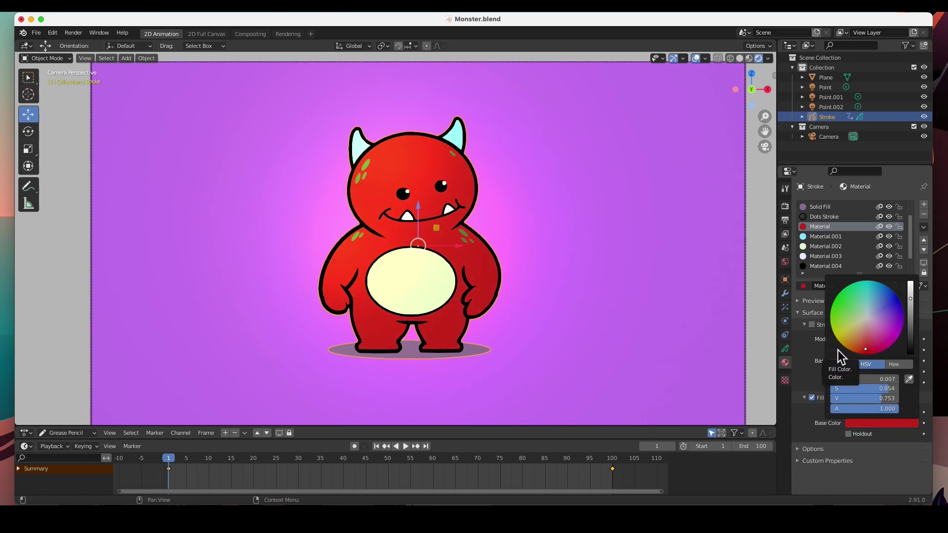
{"action": "key", "text": "ctrl+z"}
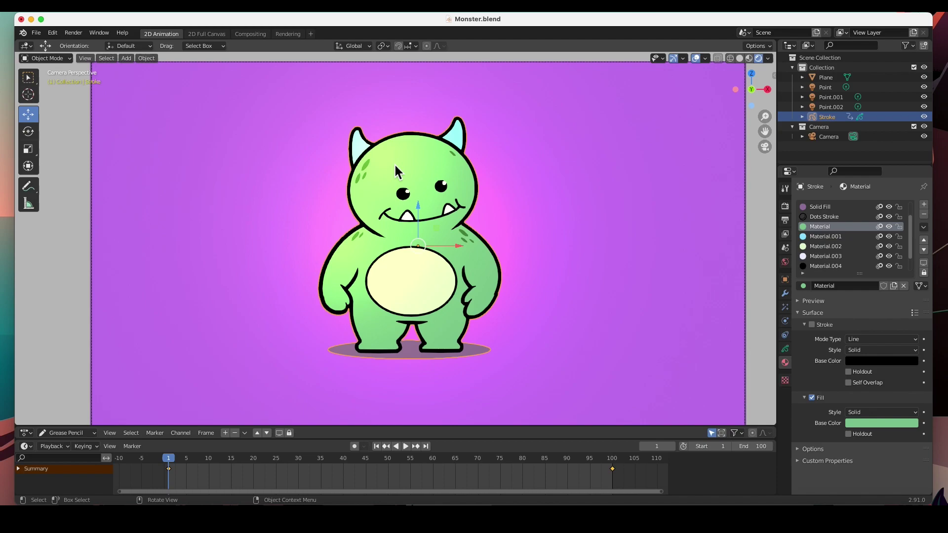
Add a Hue/Saturation modifier to the monster with hue 1.000, saturation 1.438 and value 1.329
{"action": "left_click", "coordinate": [784, 295]}
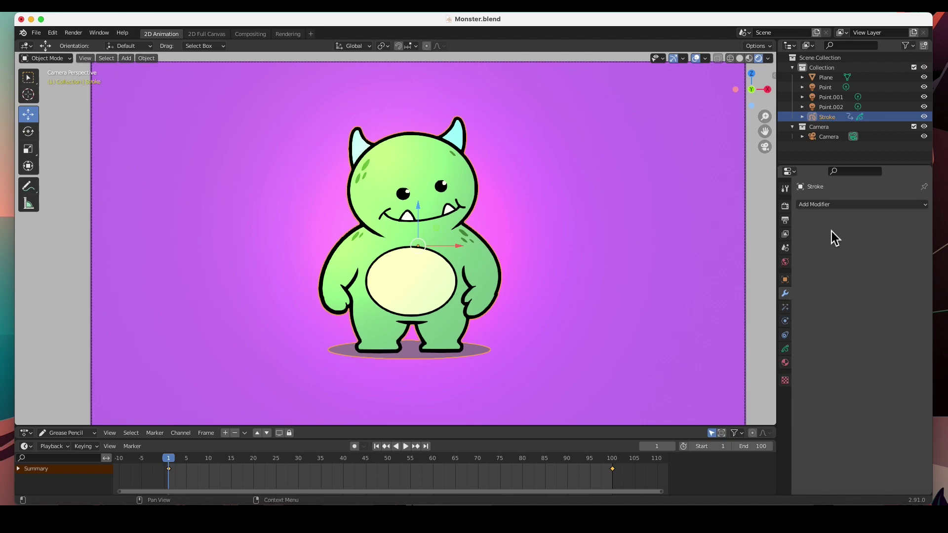
{"action": "left_click", "coordinate": [845, 207]}
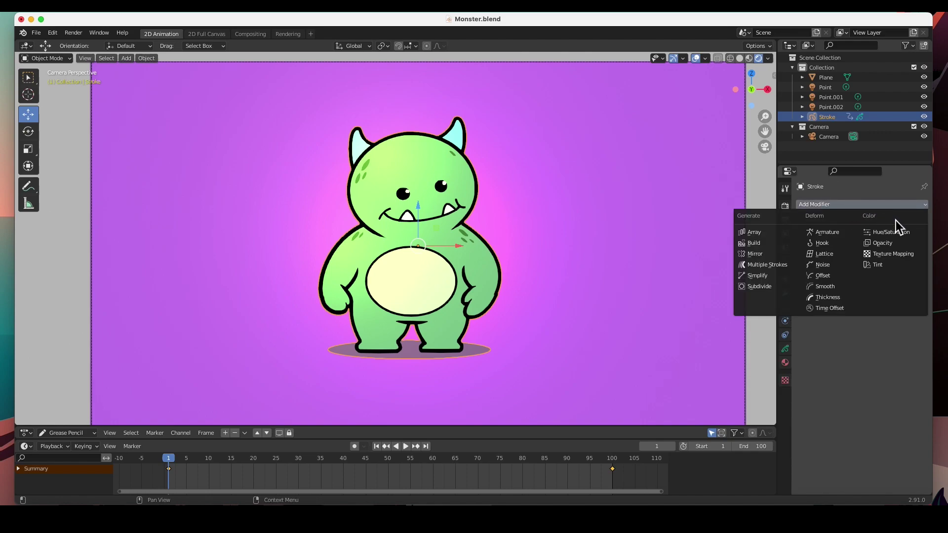
{"action": "left_click", "coordinate": [890, 233]}
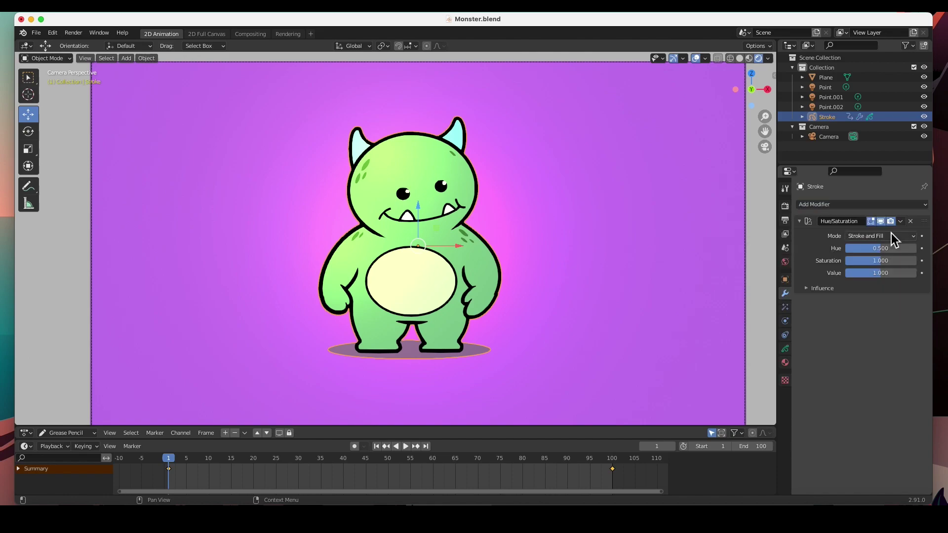
{"action": "left_click_drag", "start_coordinate": [880, 248], "coordinate": [916, 248]}
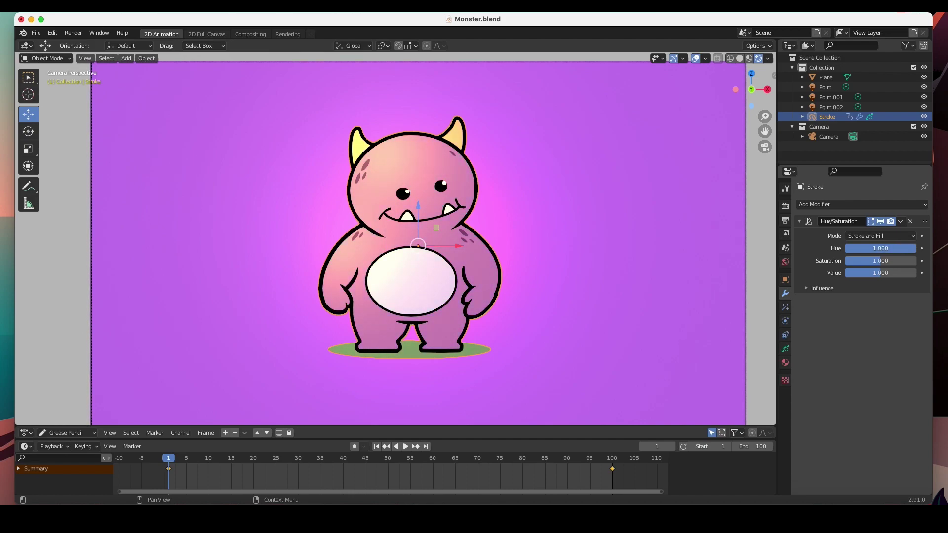
{"action": "left_click_drag", "start_coordinate": [883, 261], "coordinate": [897, 260]}
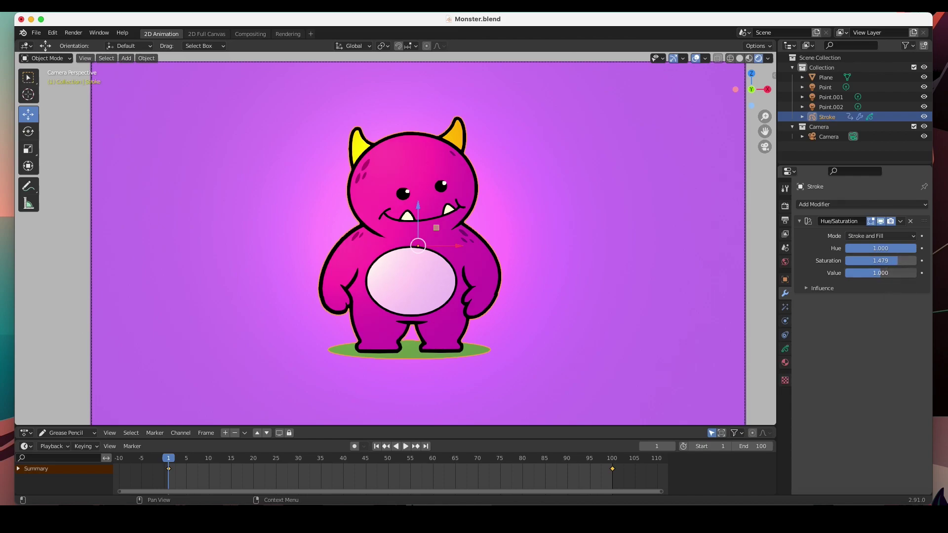
{"action": "mouse_move", "coordinate": [883, 273]}
{"action": "left_mouse_down"}
{"action": "mouse_move", "coordinate": [867, 273]}
{"action": "mouse_move", "coordinate": [899, 271]}
{"action": "mouse_move", "coordinate": [895, 261]}
{"action": "mouse_move", "coordinate": [872, 261]}
{"action": "mouse_move", "coordinate": [909, 260]}
{"action": "mouse_move", "coordinate": [857, 260]}
{"action": "mouse_move", "coordinate": [896, 261]}
{"action": "left_mouse_up"}
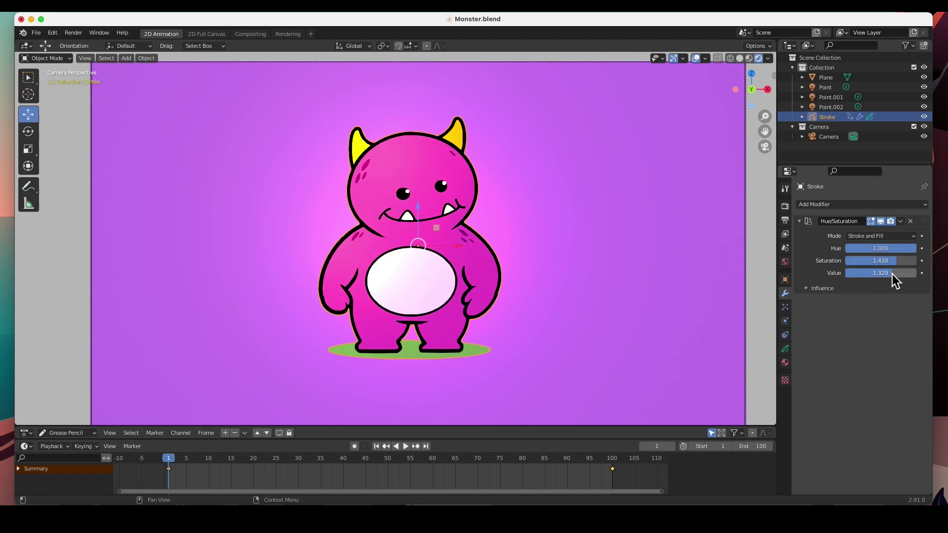
Try limiting the modifier's influence to the Lines, Fills and Shadow layers in turn, and clear the layer filter
{"action": "left_click", "coordinate": [808, 289]}
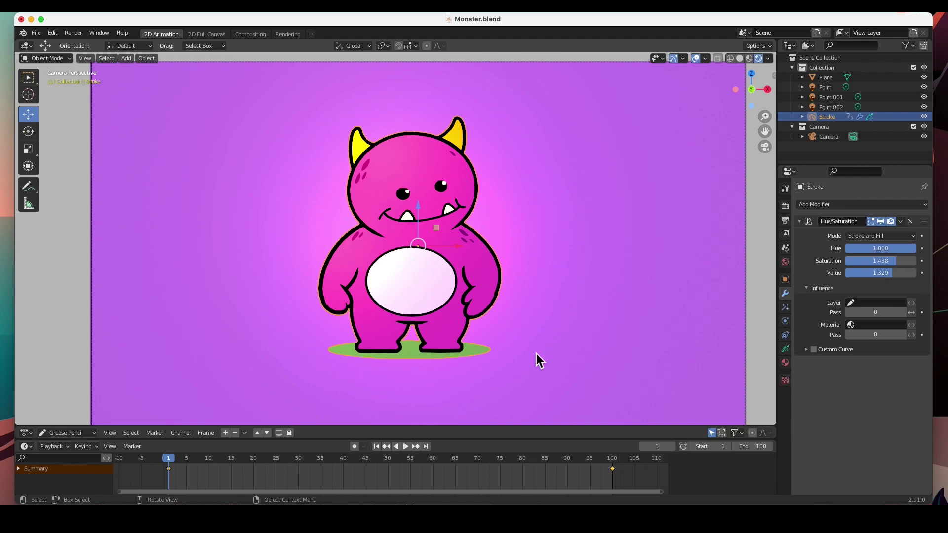
{"action": "left_click", "coordinate": [866, 303]}
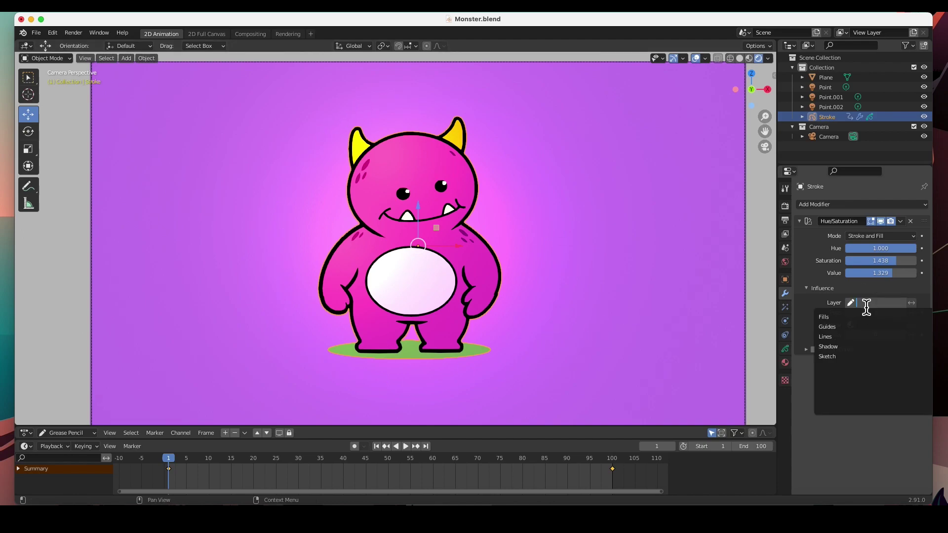
{"action": "left_click", "coordinate": [856, 337]}
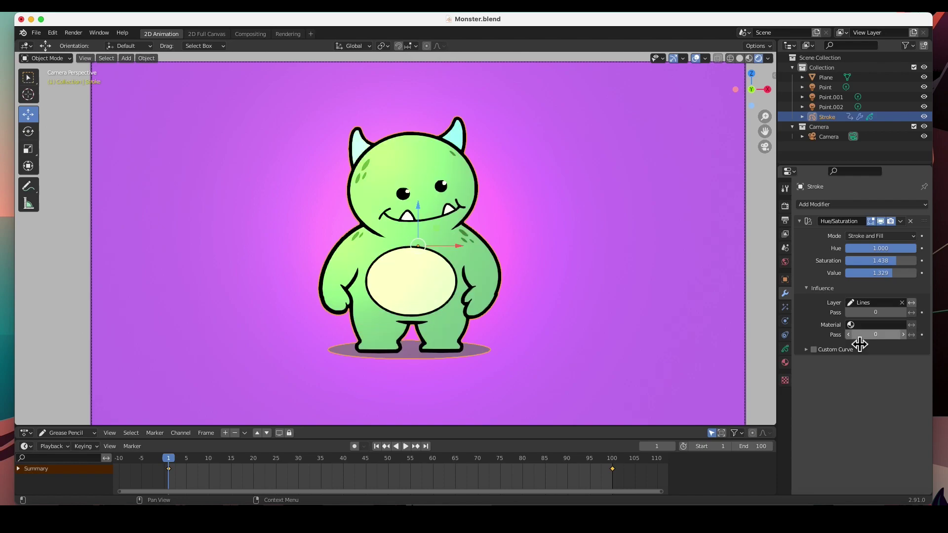
{"action": "left_click", "coordinate": [868, 303]}
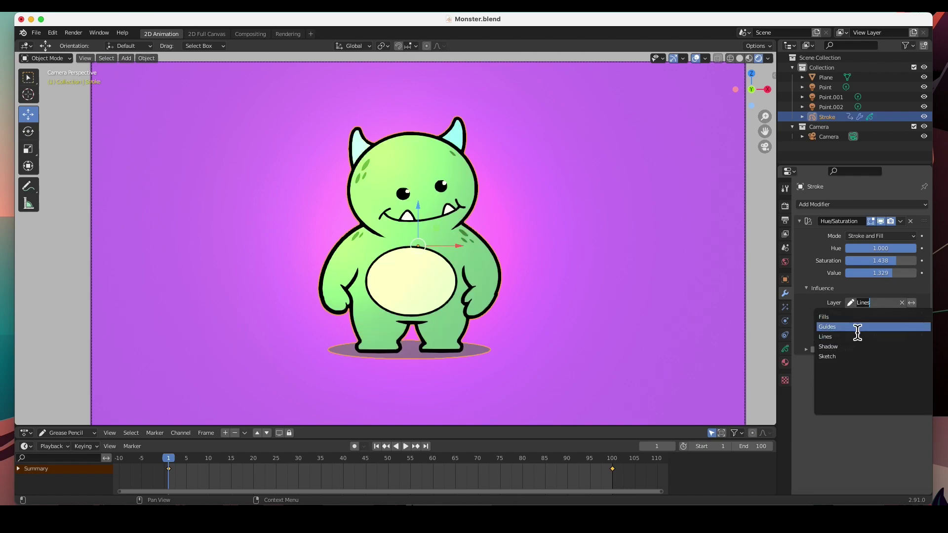
{"action": "left_click", "coordinate": [858, 317]}
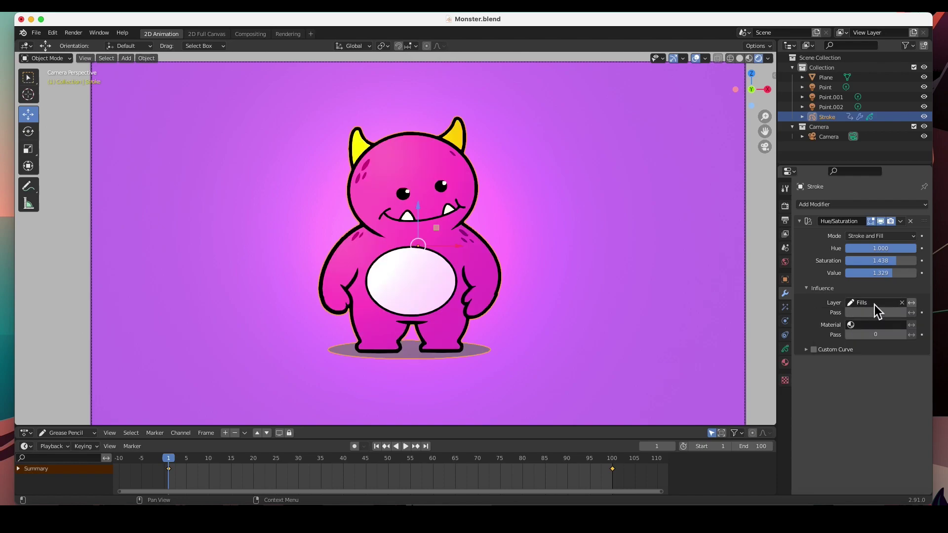
{"action": "left_click", "coordinate": [874, 304]}
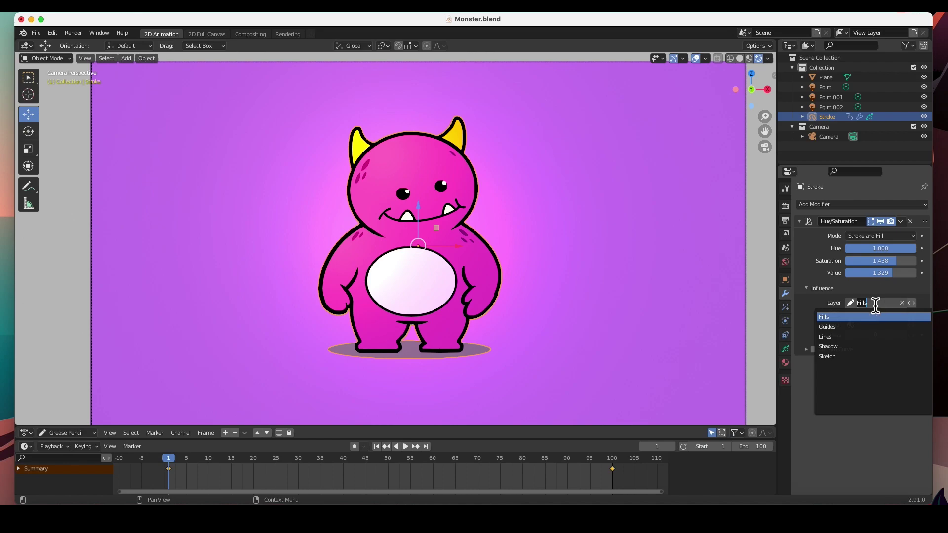
{"action": "left_click", "coordinate": [851, 348]}
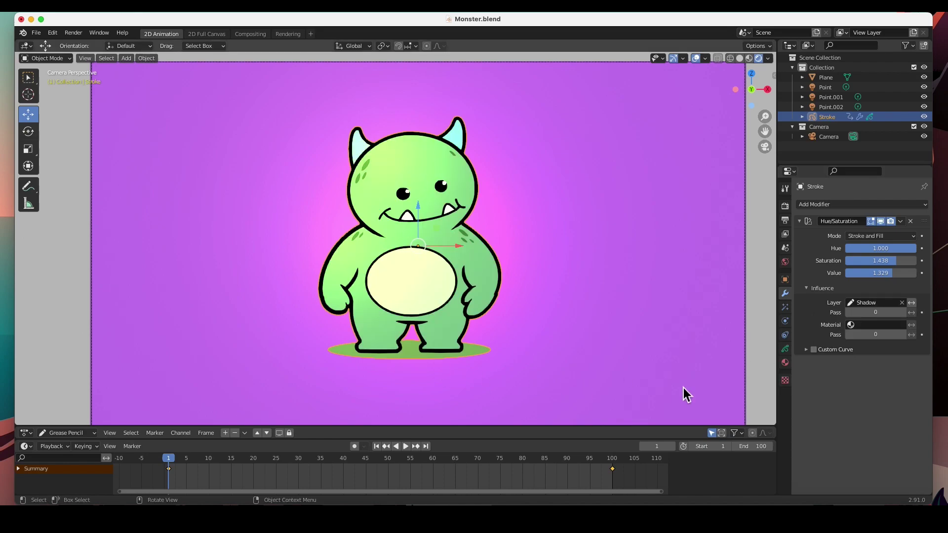
{"action": "left_click", "coordinate": [883, 304]}
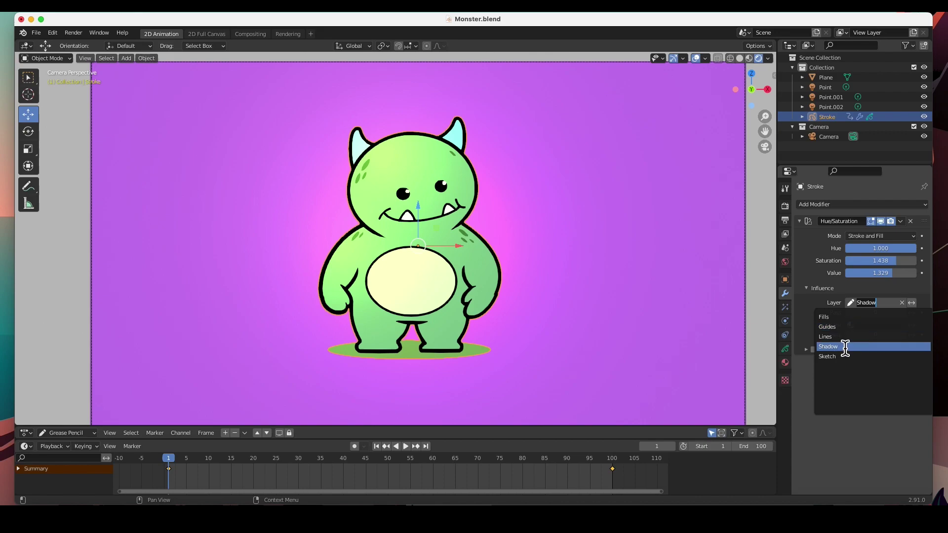
{"action": "left_click", "coordinate": [808, 331]}
{"action": "left_click", "coordinate": [901, 302]}
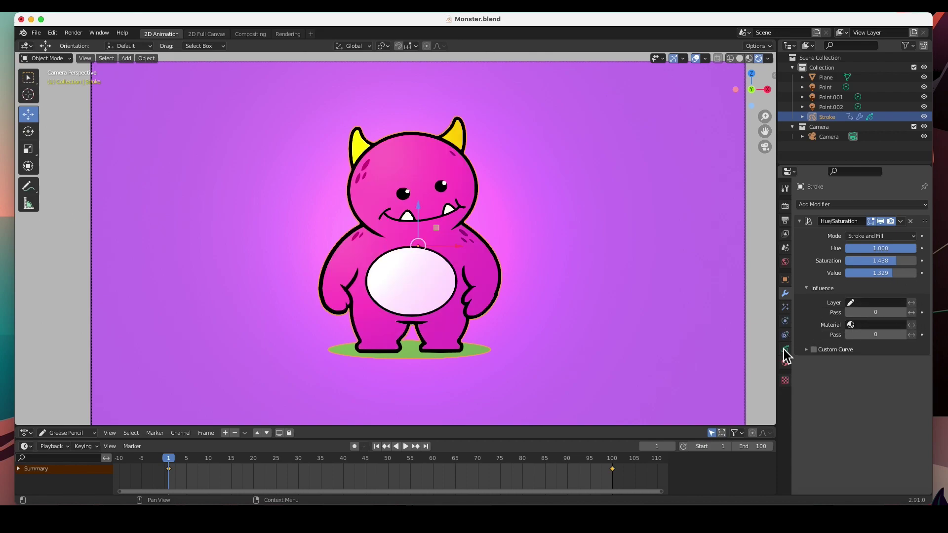
Try limiting the modifier's influence to Material, Material.001 and Material.002 in turn, and clear the material filter
{"action": "left_click", "coordinate": [876, 325]}
{"action": "left_click", "coordinate": [871, 354]}
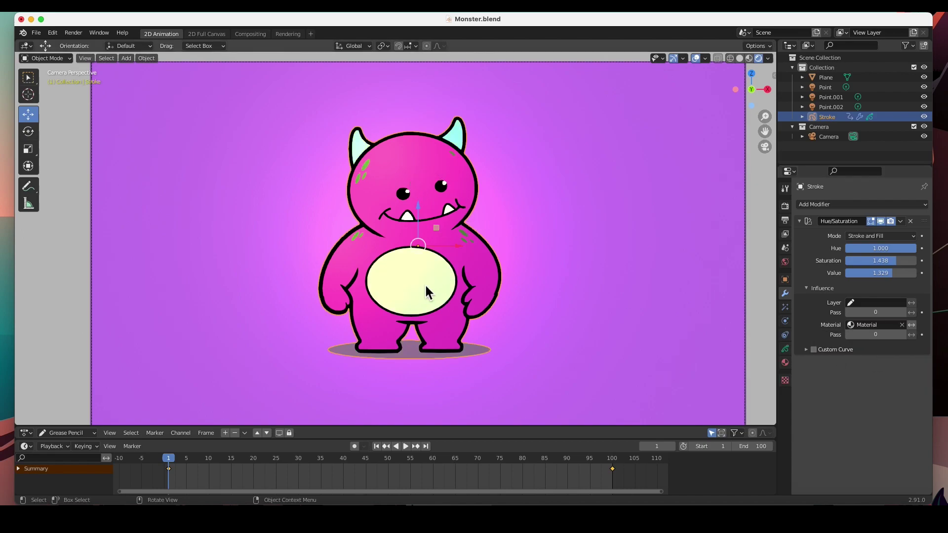
{"action": "left_click", "coordinate": [872, 325]}
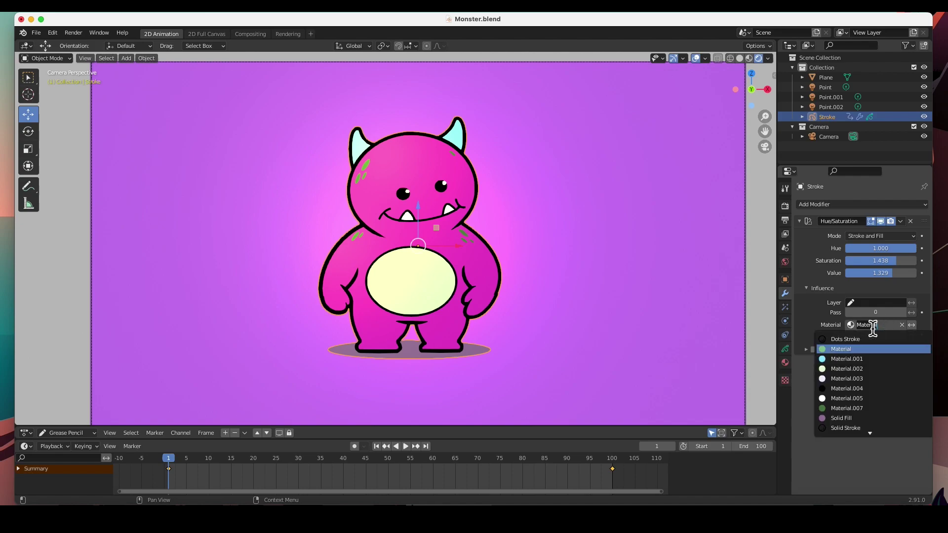
{"action": "left_click", "coordinate": [857, 359]}
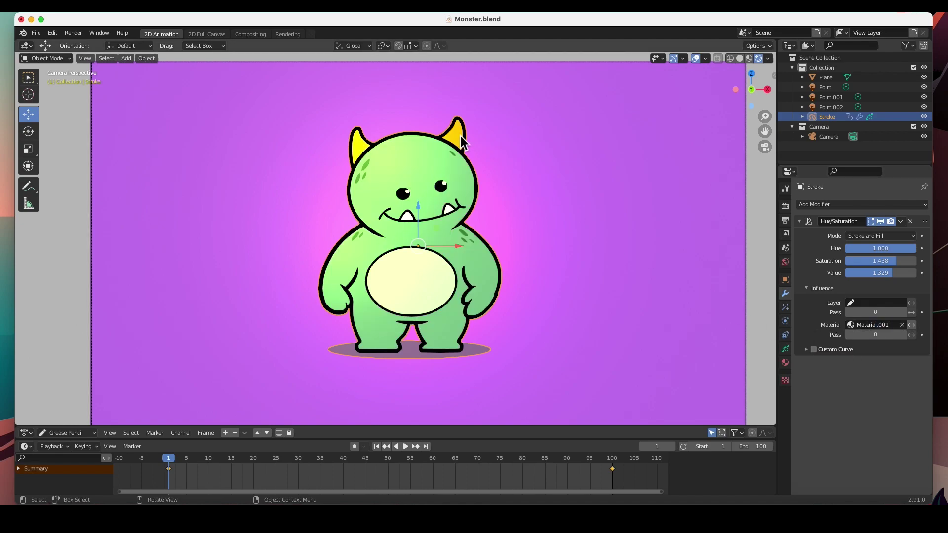
{"action": "left_click", "coordinate": [869, 328]}
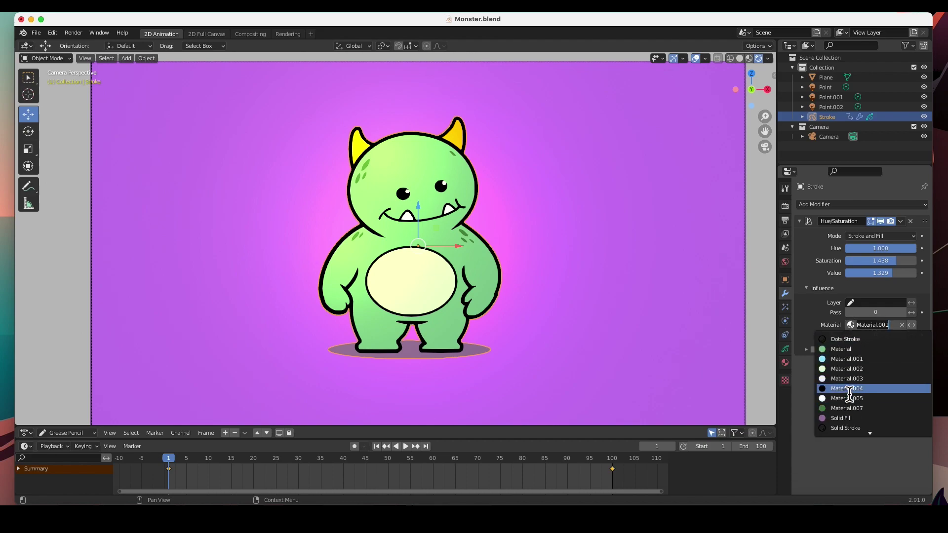
{"action": "left_click", "coordinate": [846, 369]}
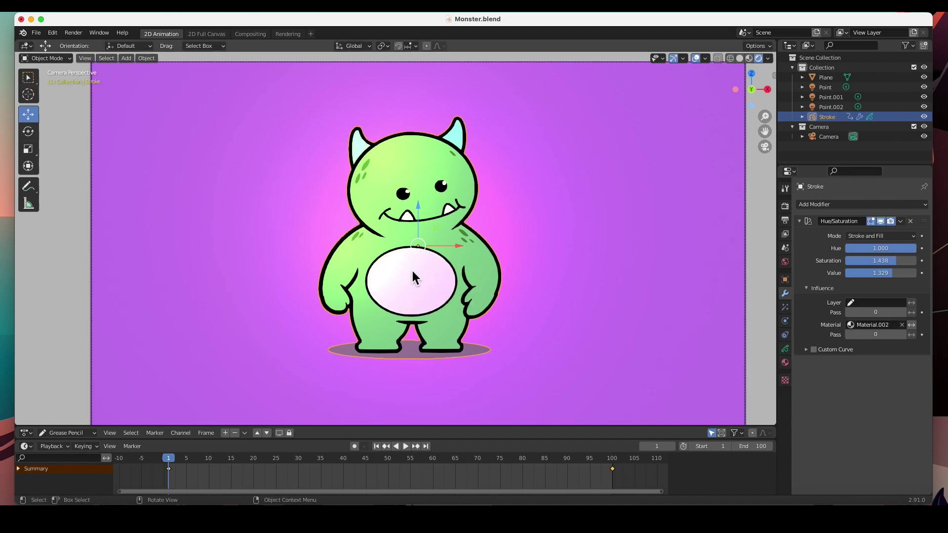
{"action": "left_click", "coordinate": [874, 326]}
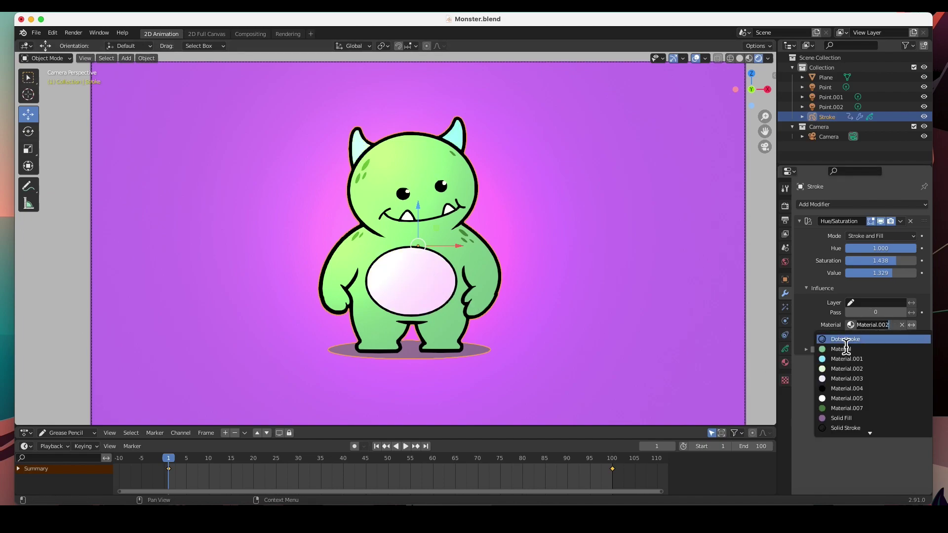
{"action": "left_click", "coordinate": [906, 325]}
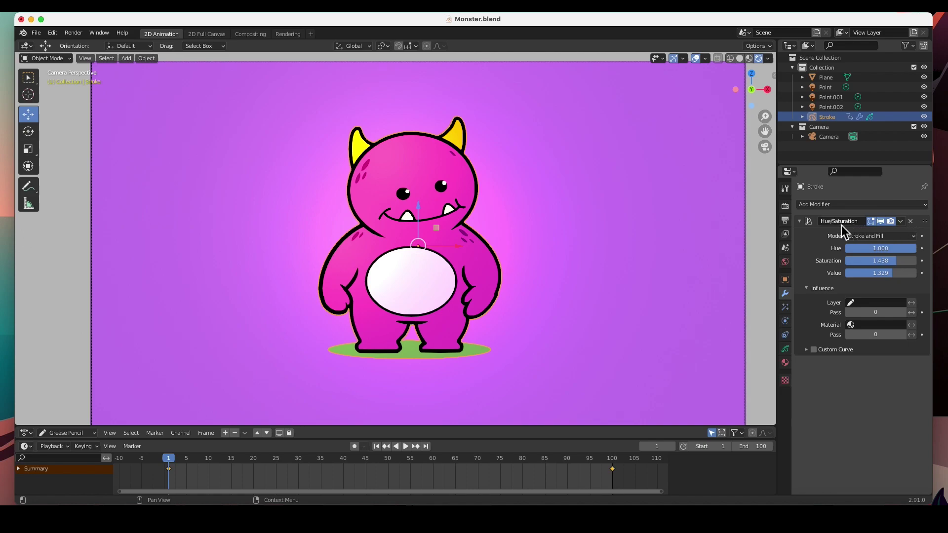
Toggle the Hue/Saturation modifier's viewport display off and on to compare the original and modified colours
{"action": "left_click", "coordinate": [881, 222]}
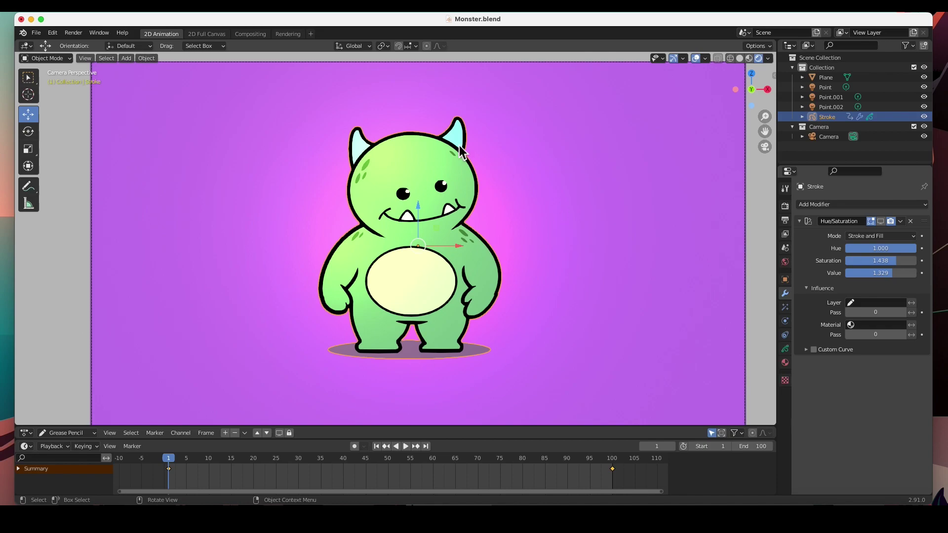
{"action": "left_click", "coordinate": [881, 222]}
{"action": "left_click", "coordinate": [880, 222]}
{"action": "left_click", "coordinate": [881, 221]}
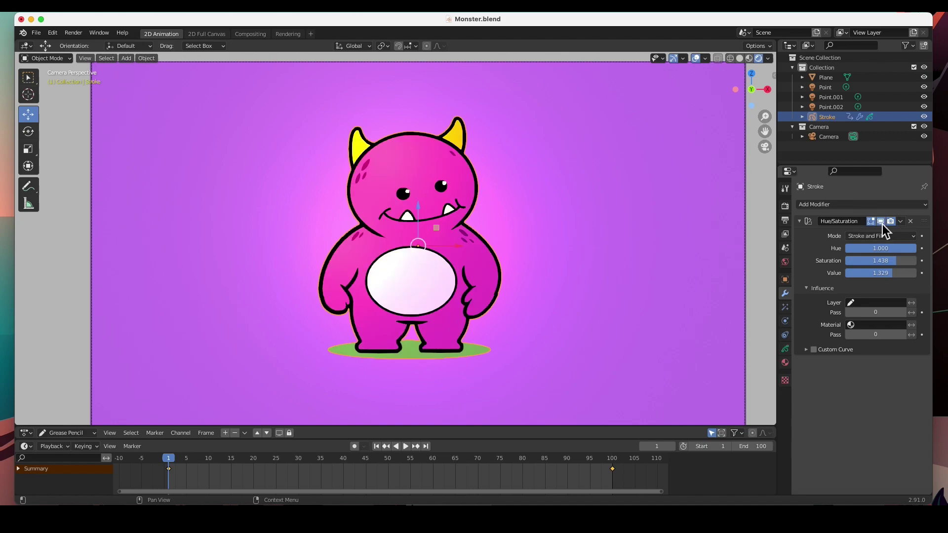
{"action": "left_click", "coordinate": [881, 221]}
{"action": "left_click", "coordinate": [881, 221]}
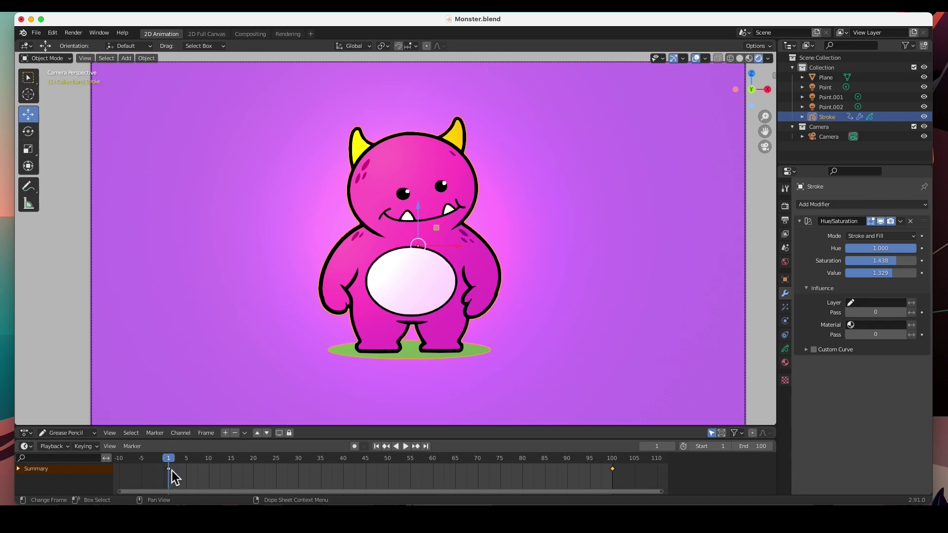
Keyframe the modifier's hue at 1.000 on frame 1 and at 0.856 on frame 50
{"action": "left_click", "coordinate": [922, 248]}
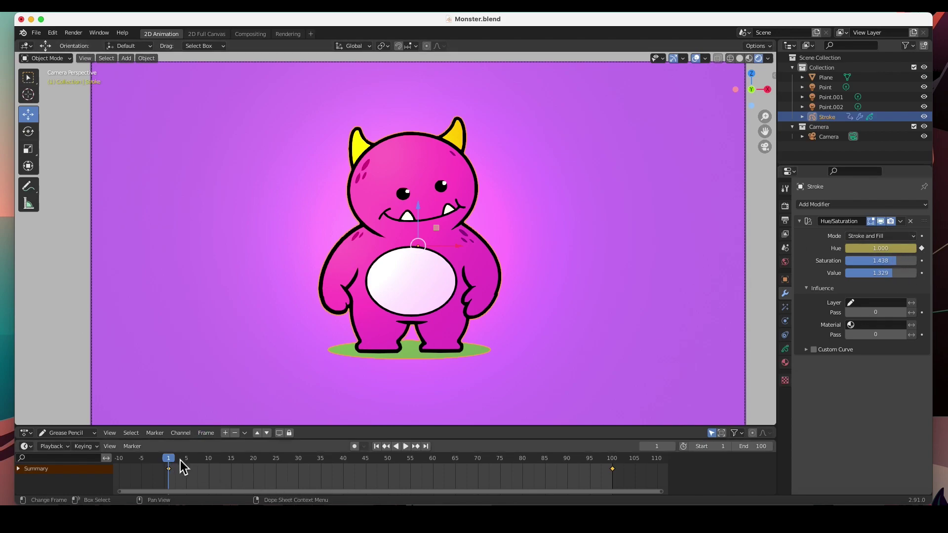
{"action": "left_click_drag", "start_coordinate": [173, 470], "coordinate": [390, 469]}
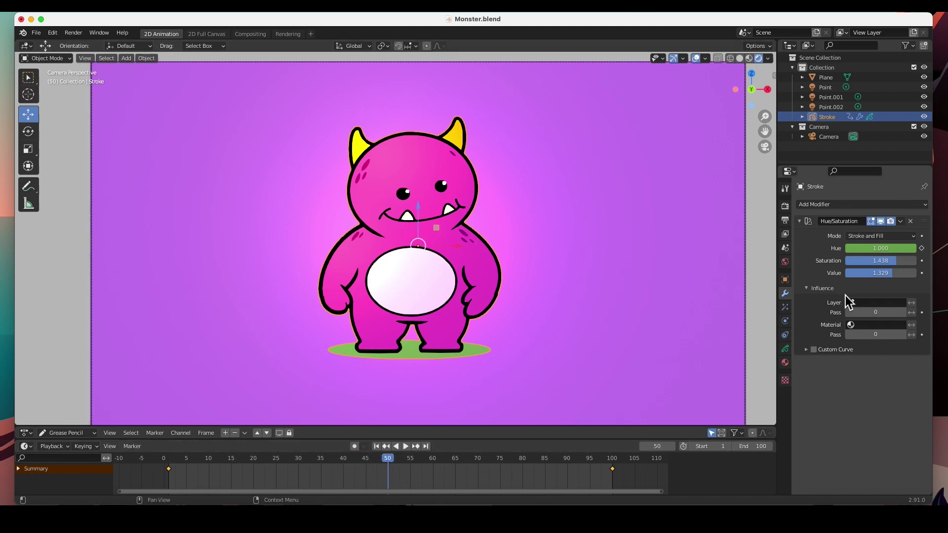
{"action": "left_click_drag", "start_coordinate": [885, 249], "coordinate": [879, 249]}
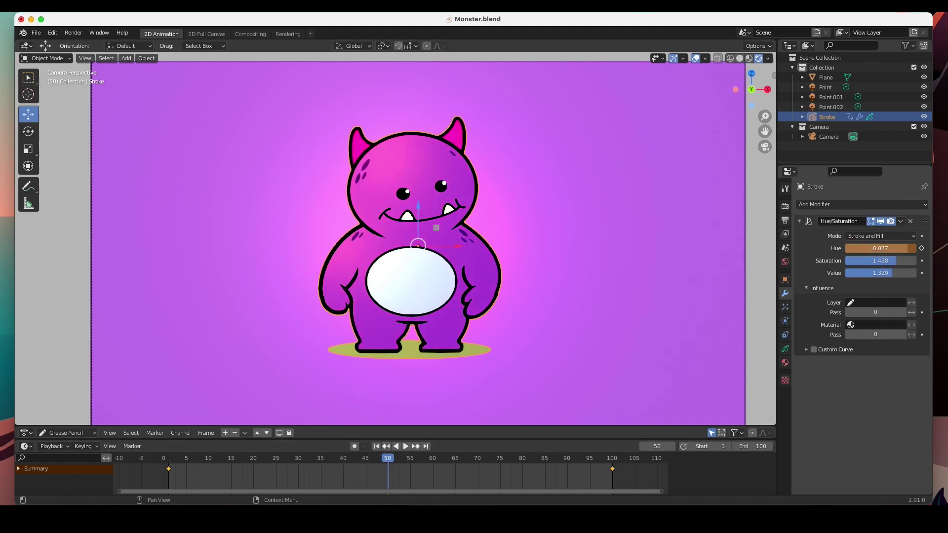
{"action": "left_click", "coordinate": [921, 248]}
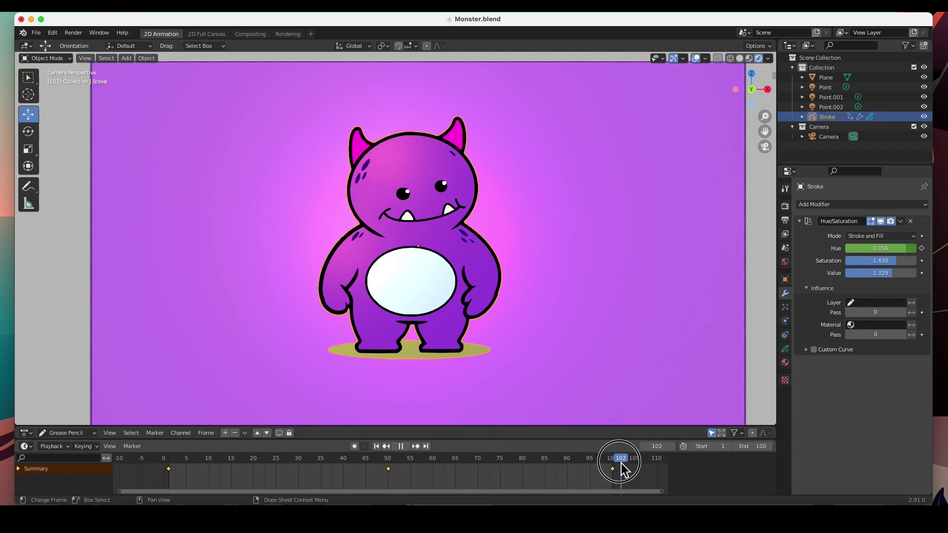
Keyframe the modifier's hue at 0.733 on frame 100
{"action": "left_click_drag", "start_coordinate": [615, 464], "coordinate": [613, 464]}
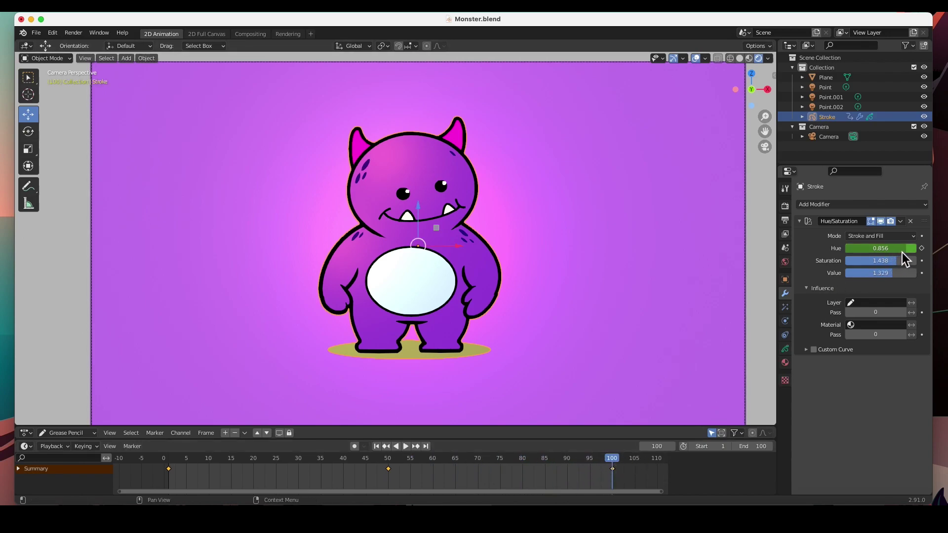
{"action": "mouse_move", "coordinate": [911, 248]}
{"action": "left_mouse_down"}
{"action": "mouse_move", "coordinate": [878, 248]}
{"action": "mouse_move", "coordinate": [911, 250]}
{"action": "left_mouse_up"}
{"action": "left_click", "coordinate": [920, 248]}
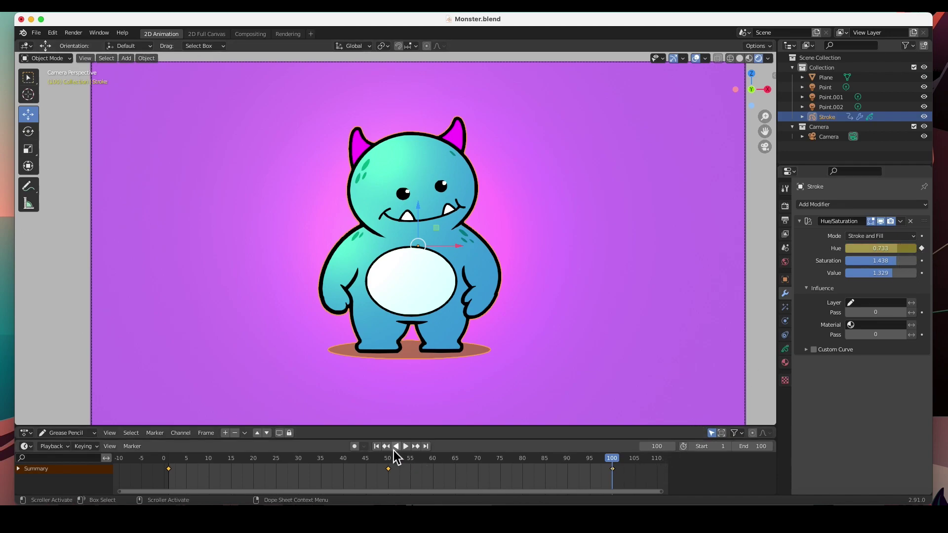
Play the hue animation from the first frame and stop it
{"action": "left_click", "coordinate": [376, 447]}
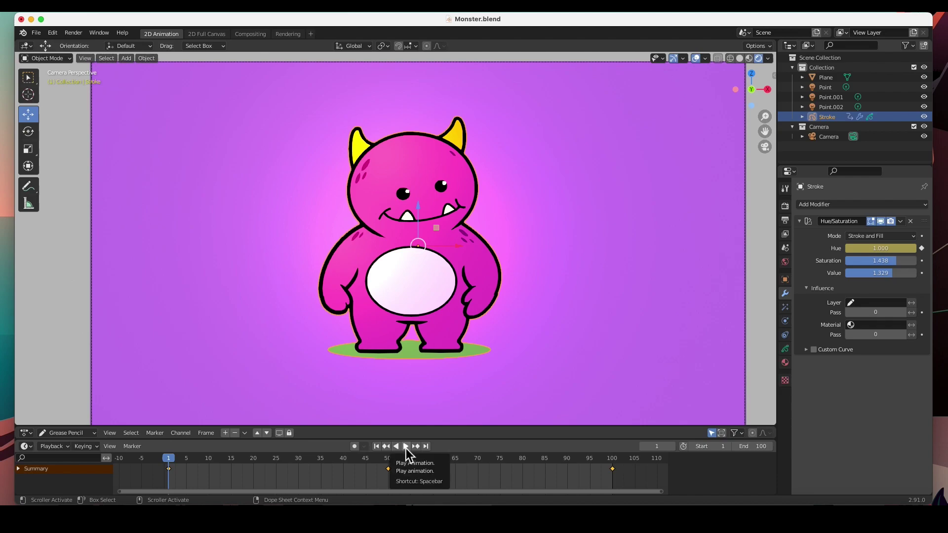
{"action": "left_click", "coordinate": [405, 447]}
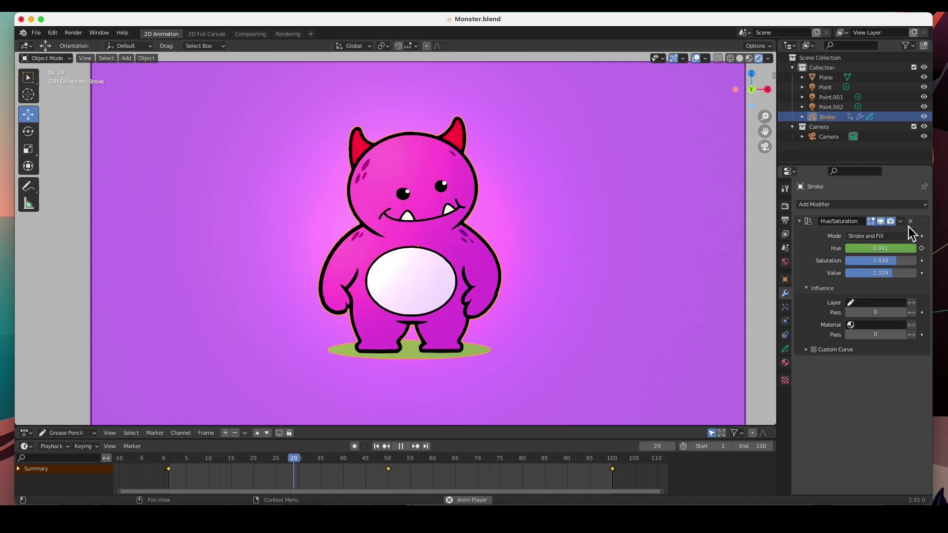
{"action": "left_click", "coordinate": [401, 446]}
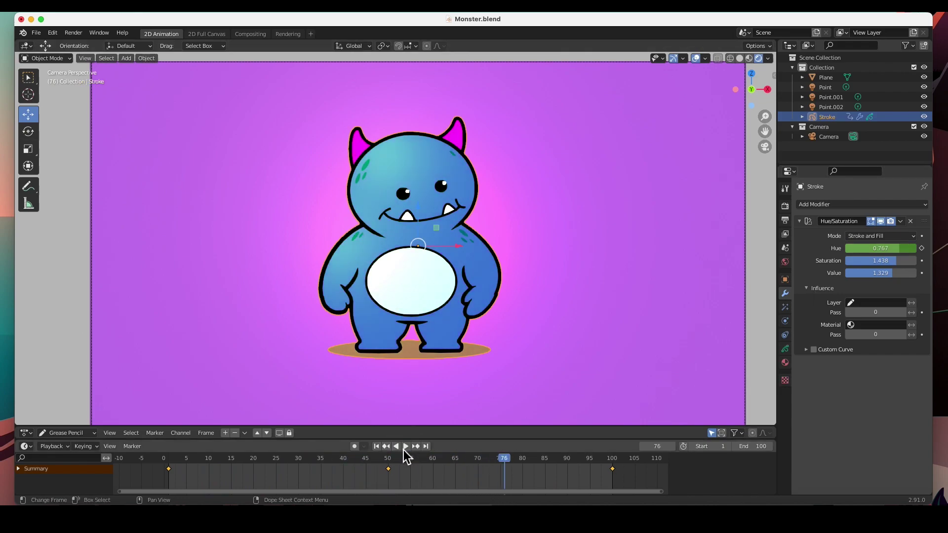
Remove the Hue/Saturation modifier from the monster
{"action": "left_click", "coordinate": [912, 223]}
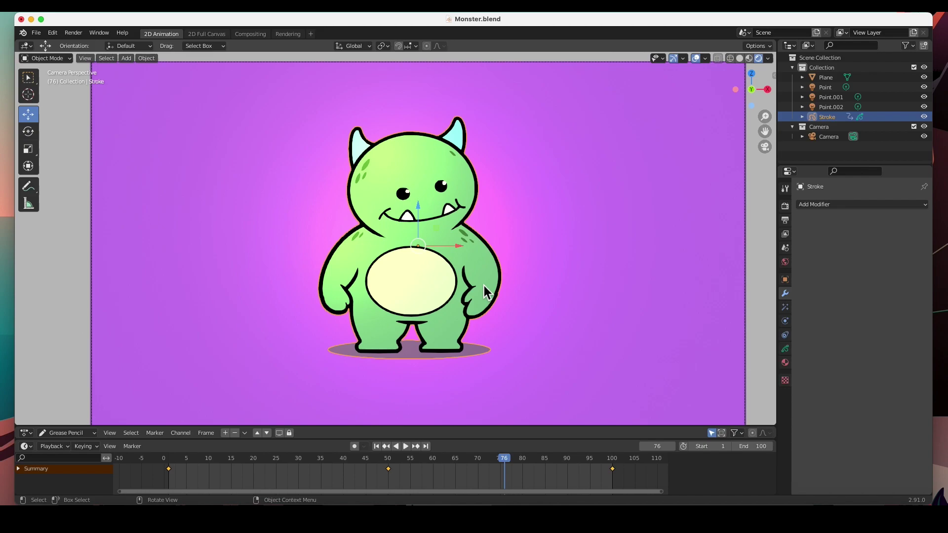